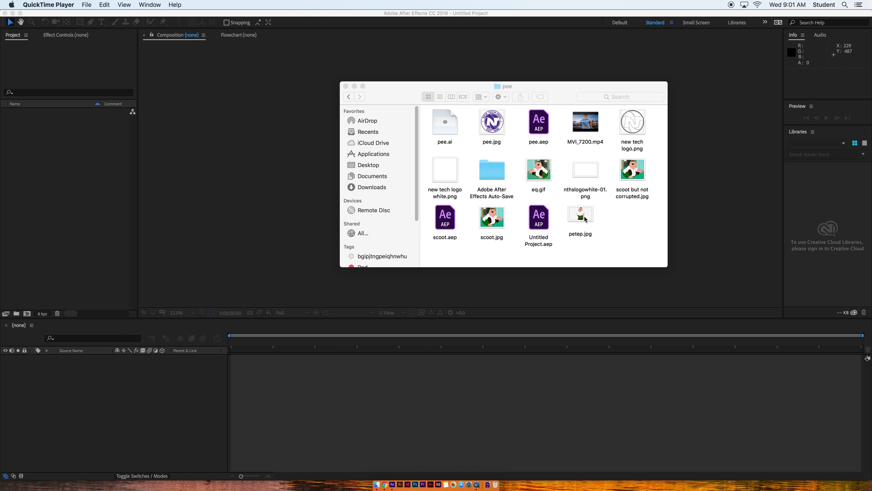
# Bring After Effects in front of the Finder window and start a new composition.
pyautogui.click(315, 164)
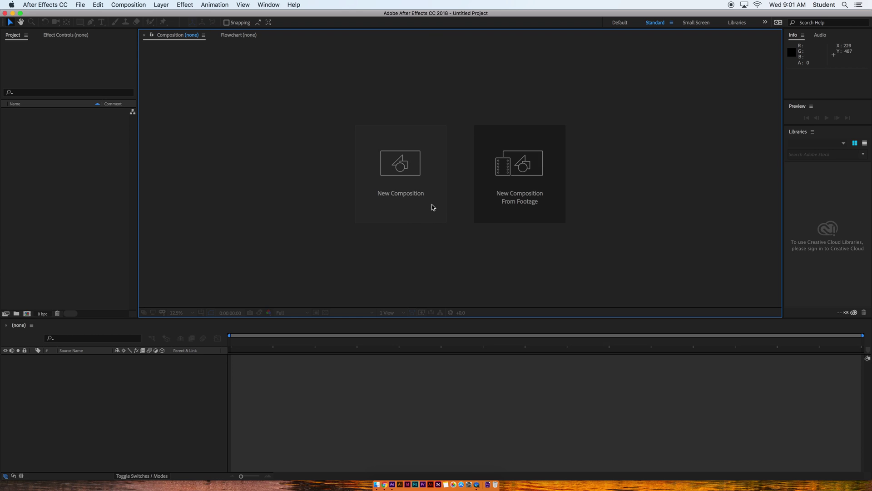
pyautogui.click(412, 190)
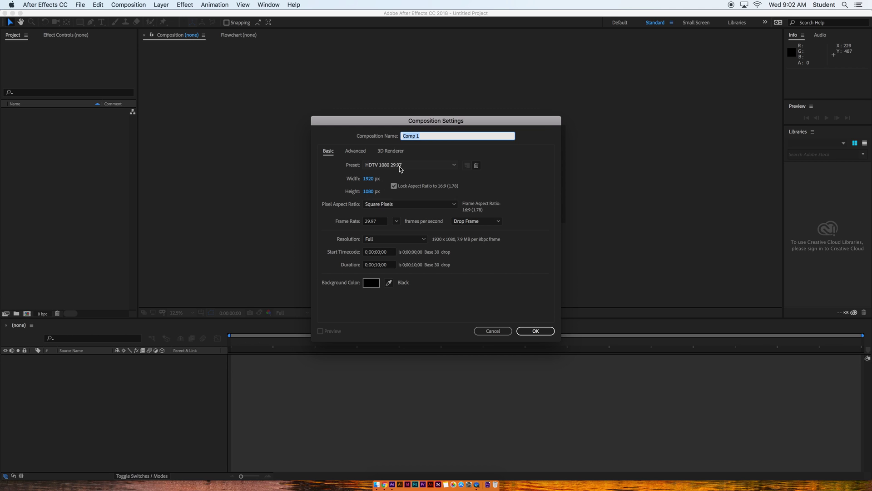
# Create Comp 1 with the HDTV 1080 29.97 preset at 1920×1080, 10 seconds long.
pyautogui.click(536, 331)
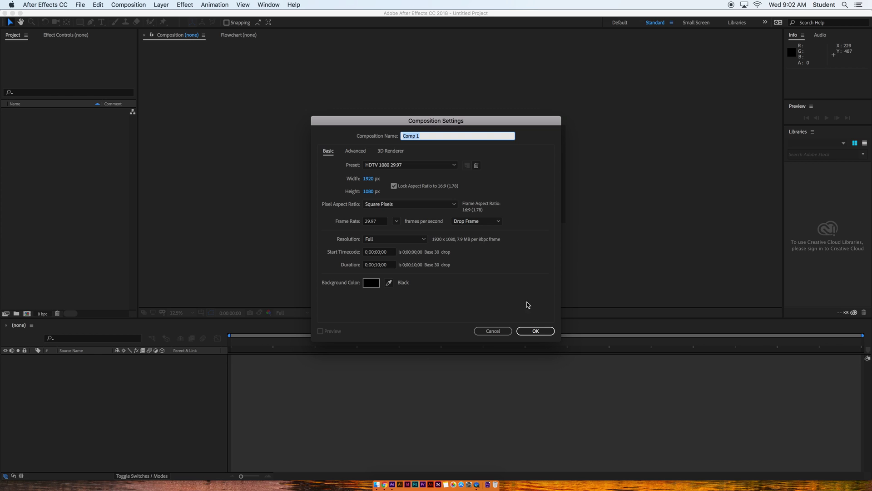
pyautogui.click(388, 168)
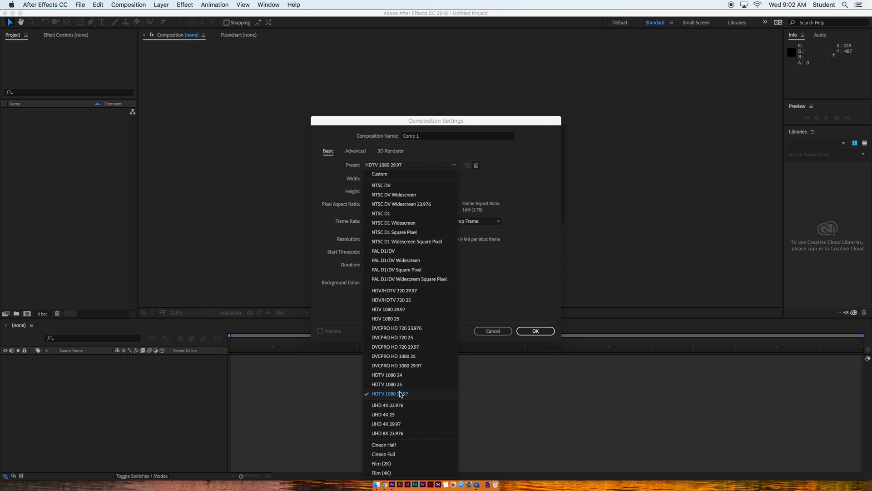
pyautogui.click(491, 302)
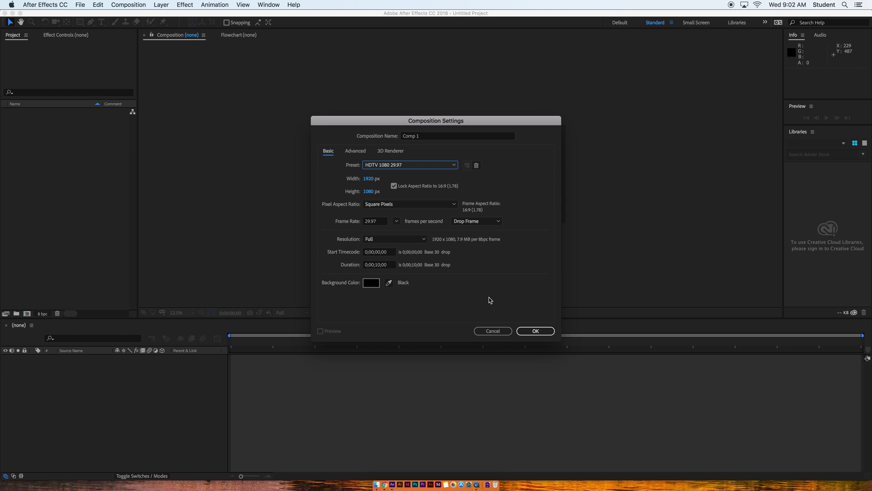
pyautogui.click(529, 331)
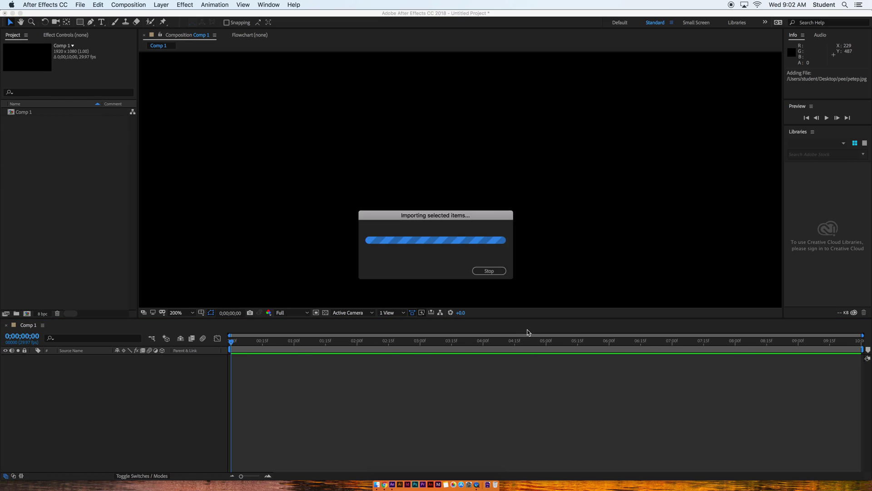
# Set the viewer zoom to Fit, drag petep.jpg from Finder into Comp 1, and scale it to 180%.
pyautogui.click(177, 312)
pyautogui.click(187, 330)
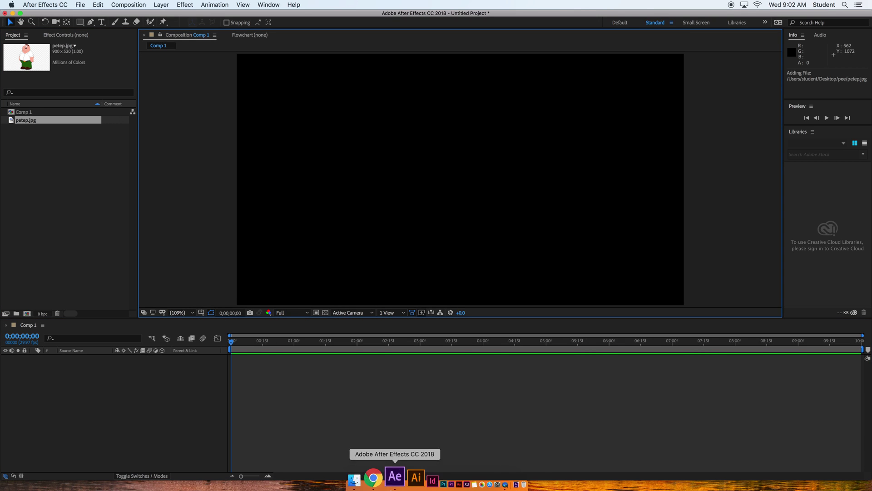
pyautogui.click(376, 481)
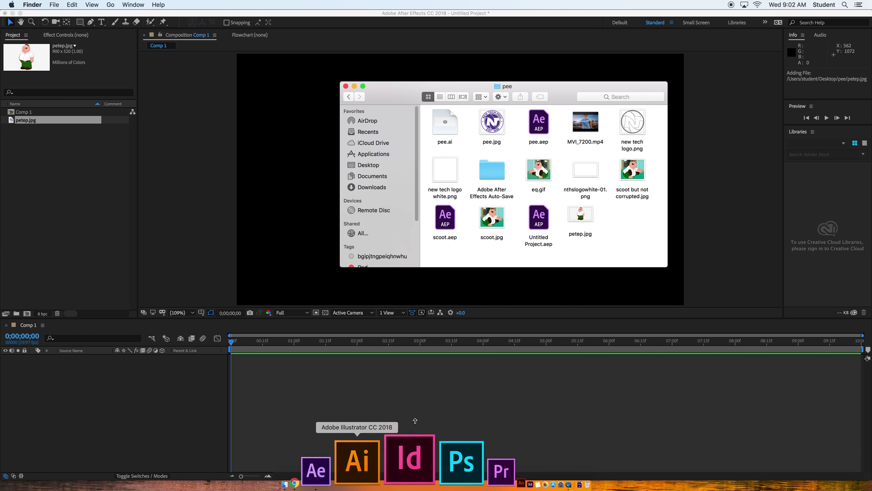
pyautogui.moveTo(585, 218); pyautogui.dragTo(274, 163)
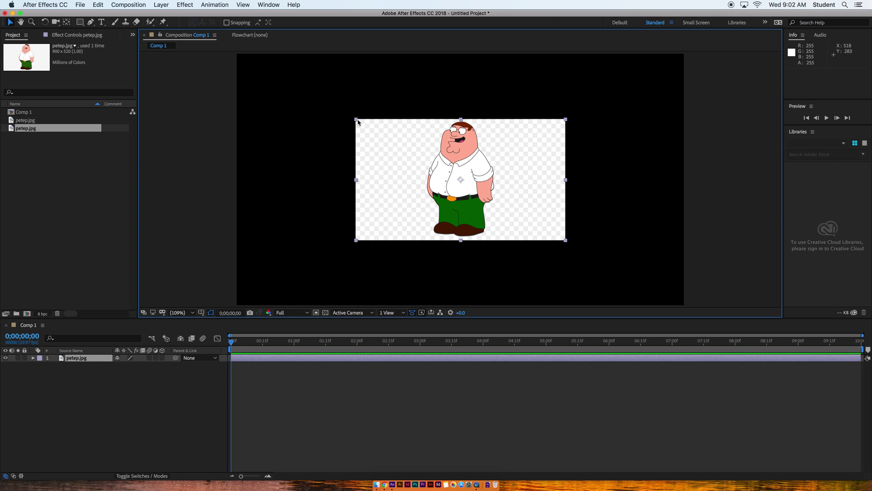
pyautogui.moveTo(356, 120); pyautogui.dragTo(273, 63)
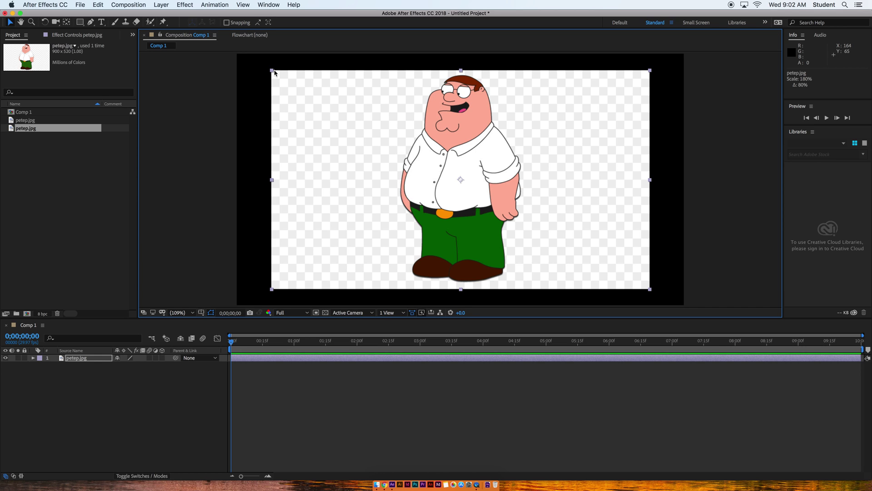
# Scale the petep.jpg layer up to about 216% so the cartoon fills the frame height.
pyautogui.click(265, 69)
pyautogui.click(279, 80)
pyautogui.moveTo(272, 70); pyautogui.dragTo(236, 46)
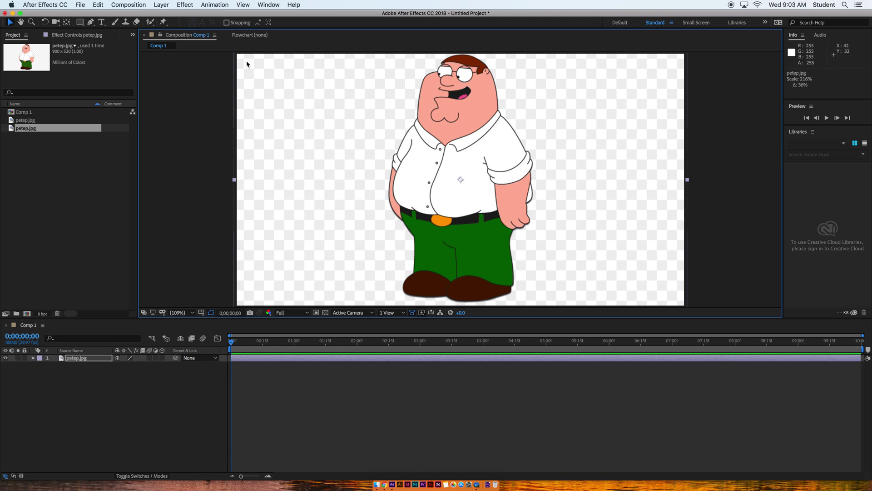
pyautogui.click(216, 96)
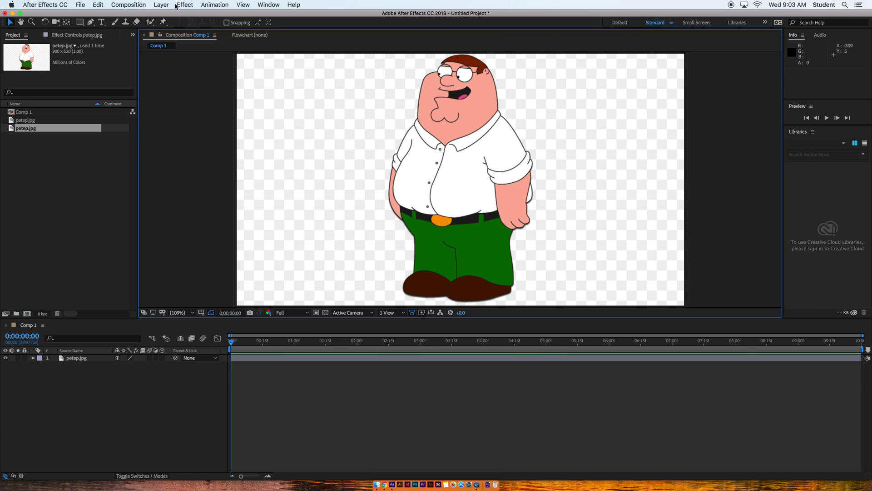
pyautogui.click(162, 6)
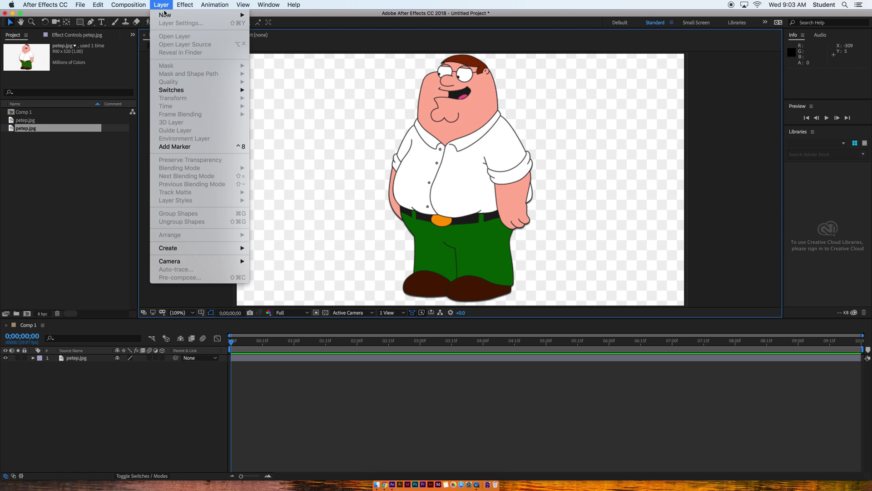
# Auto-trace the petep.jpg layer on the Red channel at 50% threshold to generate masks.
pyautogui.click(393, 250)
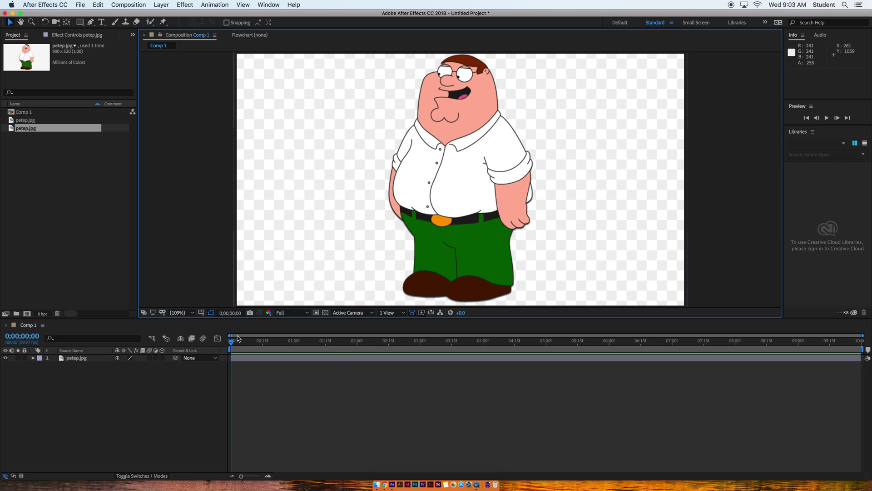
pyautogui.click(71, 361)
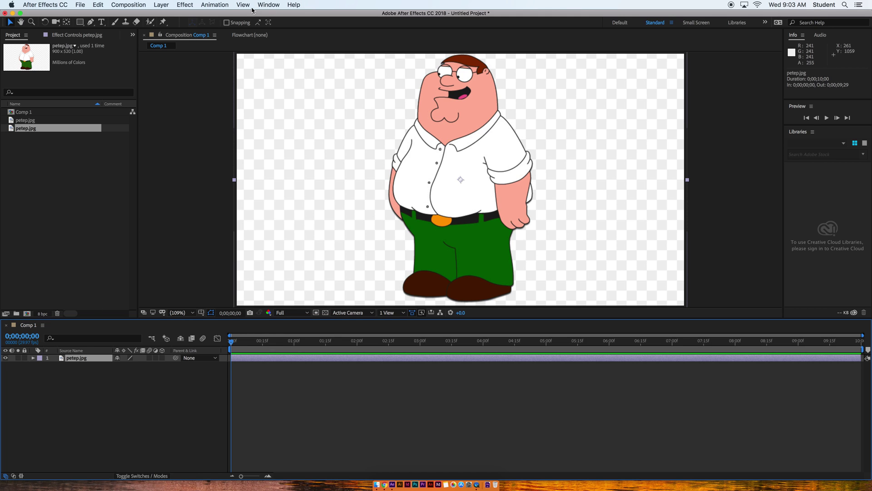
pyautogui.click(160, 6)
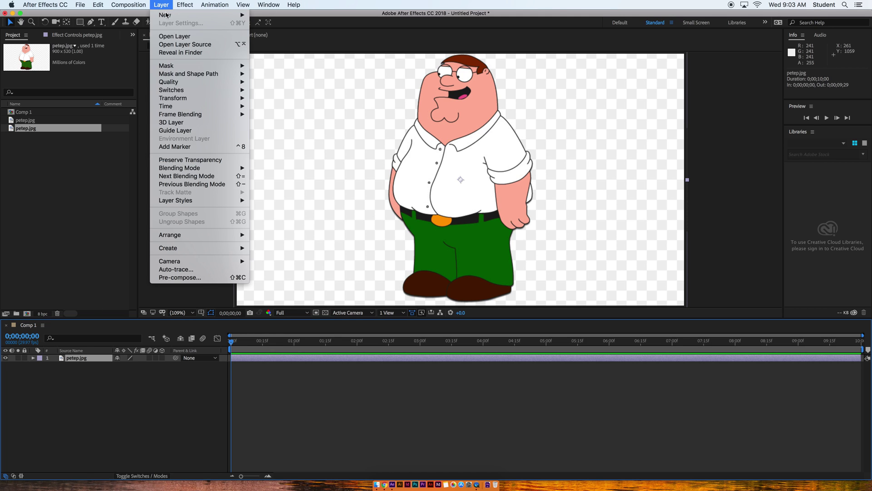
pyautogui.click(177, 269)
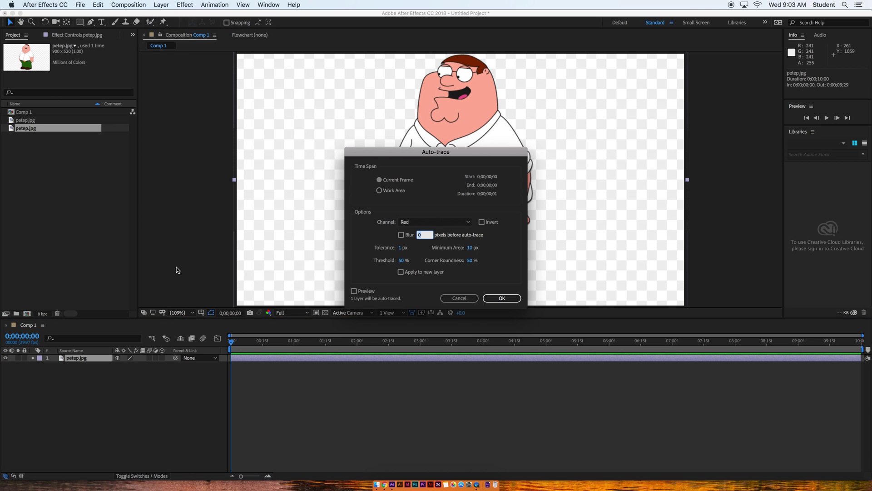
pyautogui.click(414, 220)
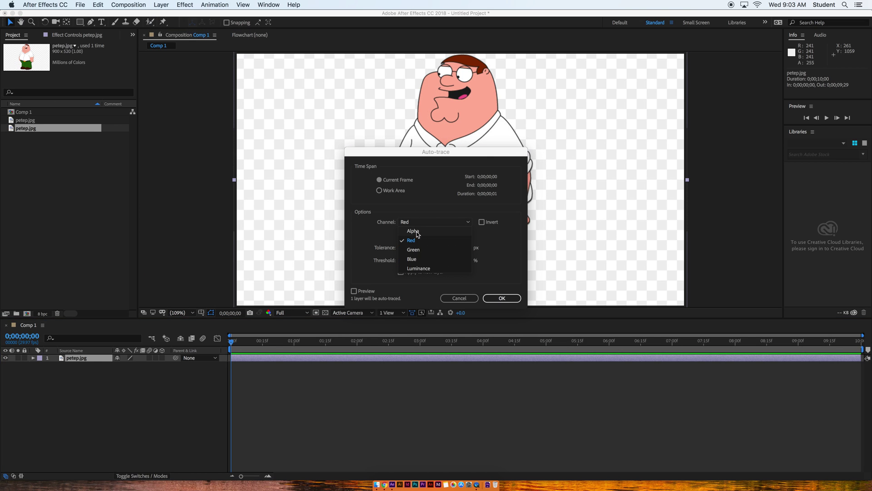
pyautogui.click(418, 243)
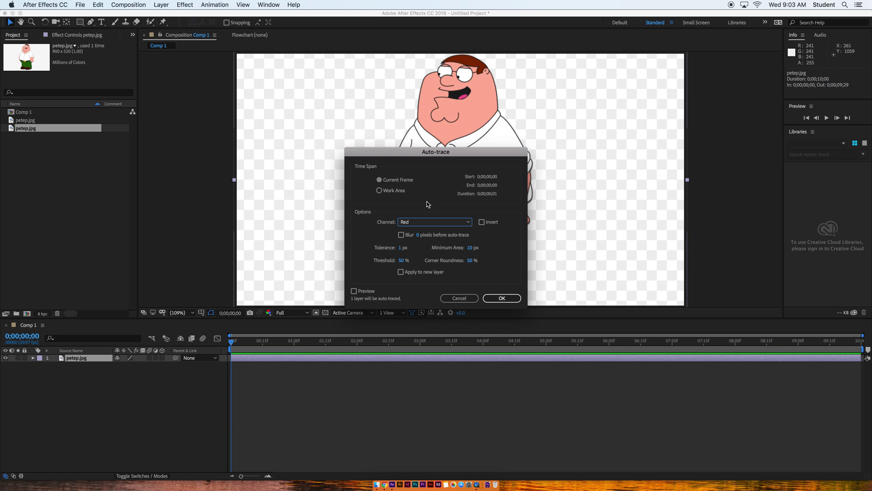
pyautogui.click(492, 302)
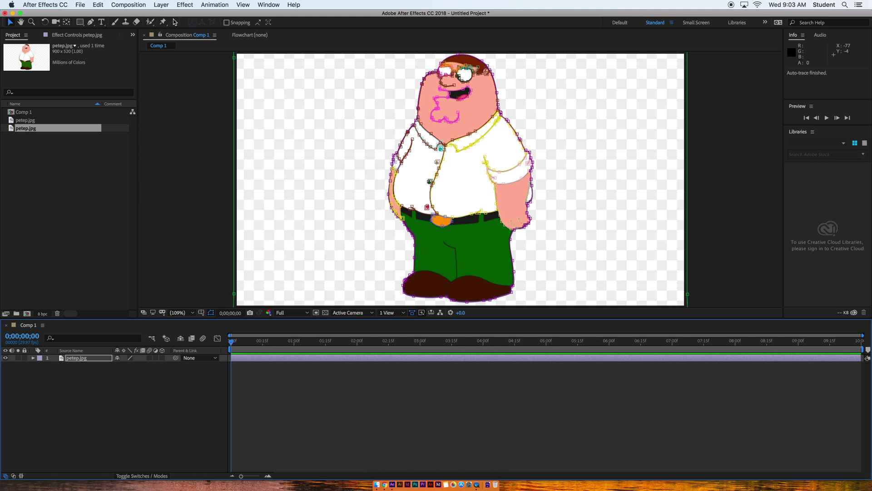
# Apply the Saber effect to the petep.jpg layer from the Effect menu.
pyautogui.click(185, 6)
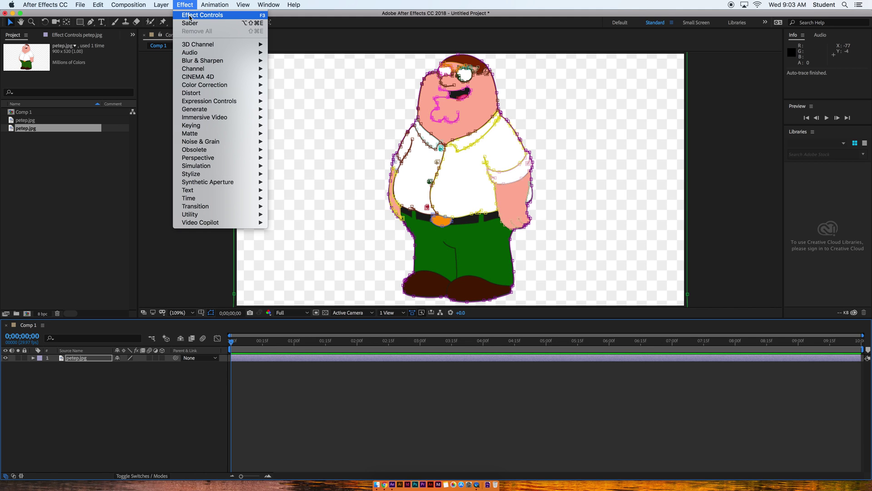
pyautogui.click(191, 23)
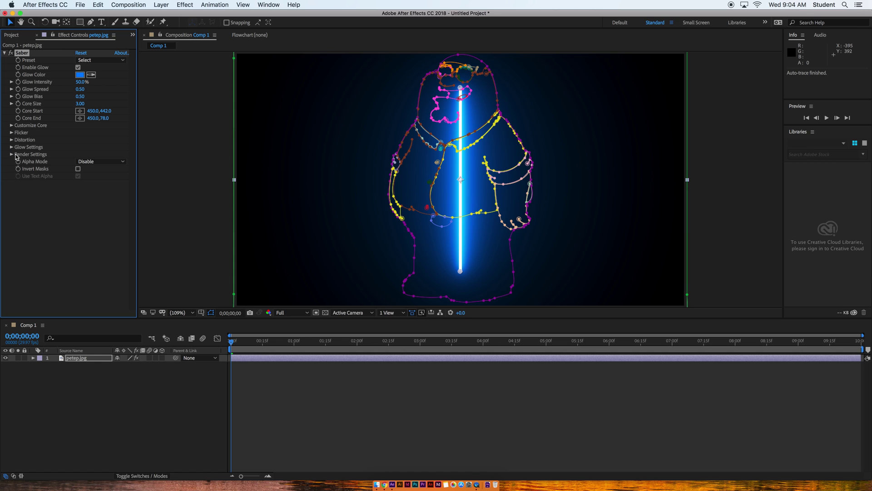
# Set Saber's Composite Settings to Transparent and its Core Type to Layer Masks.
pyautogui.click(12, 155)
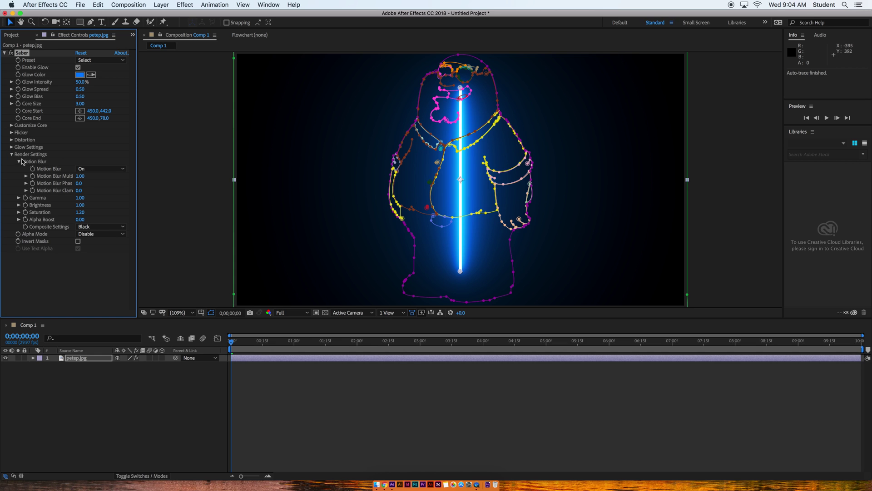
pyautogui.click(85, 227)
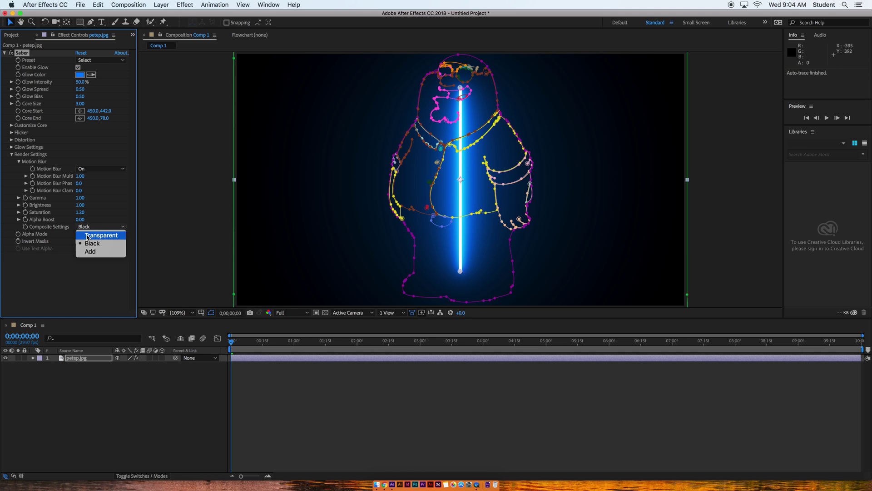
pyautogui.click(88, 236)
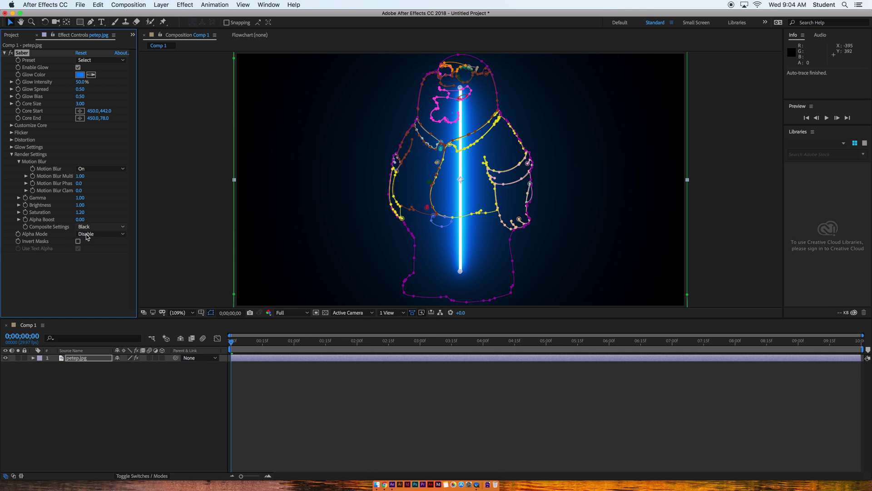
pyautogui.click(12, 126)
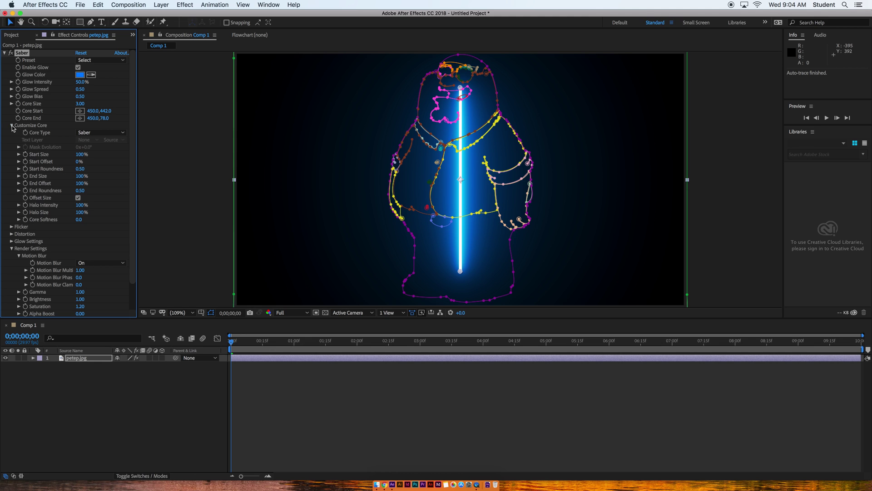
pyautogui.click(87, 134)
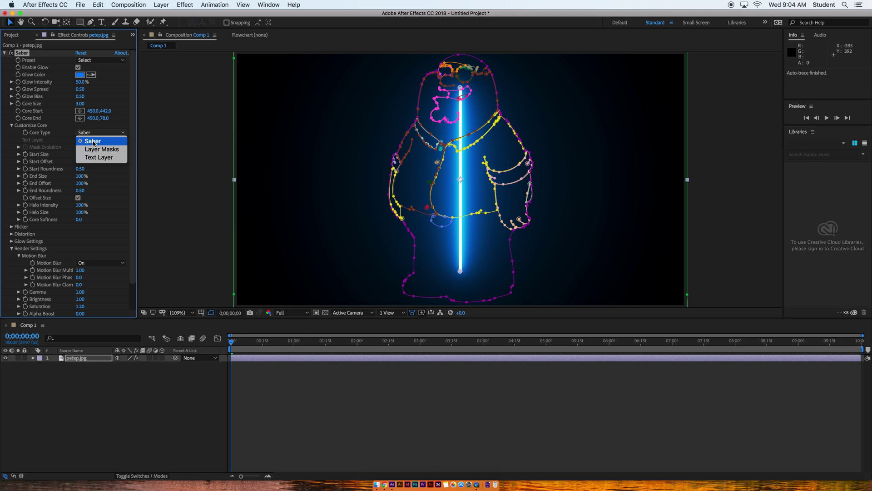
pyautogui.click(95, 149)
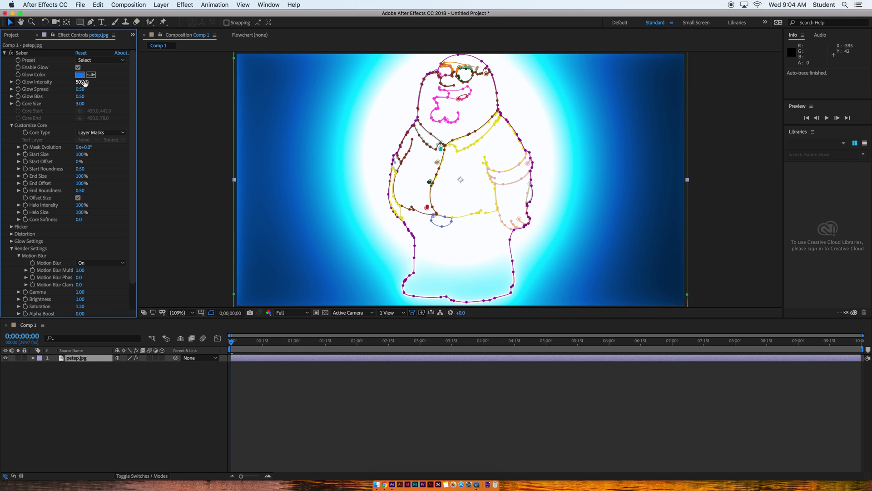
# Lower Saber's Glow Intensity to 17% and deselect the layer to preview the neon outline.
pyautogui.moveTo(81, 84); pyautogui.dragTo(85, 84)
pyautogui.moveTo(85, 84); pyautogui.dragTo(68, 82)
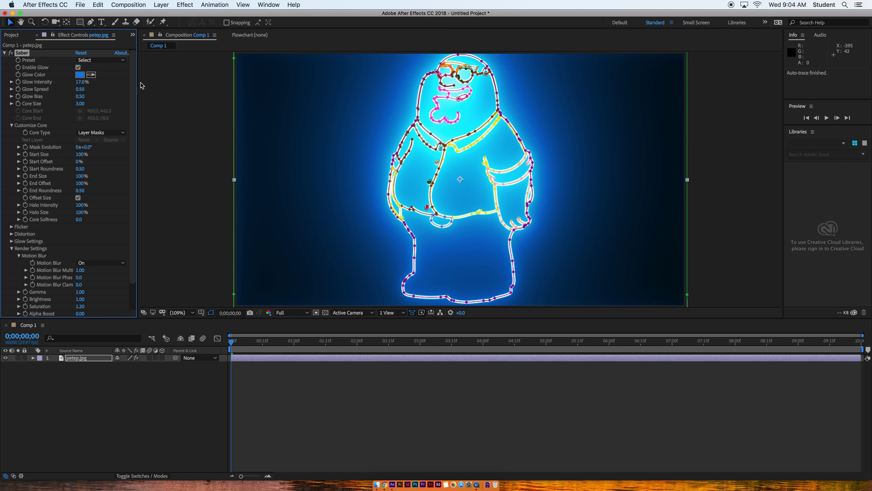
pyautogui.click(181, 95)
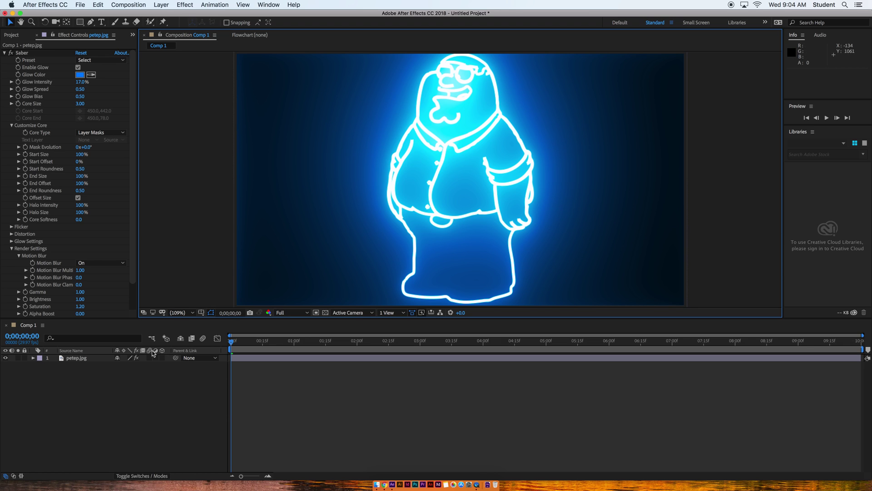
# Change Saber's Glow Color on petep.jpg to purple CC00FF.
pyautogui.click(93, 358)
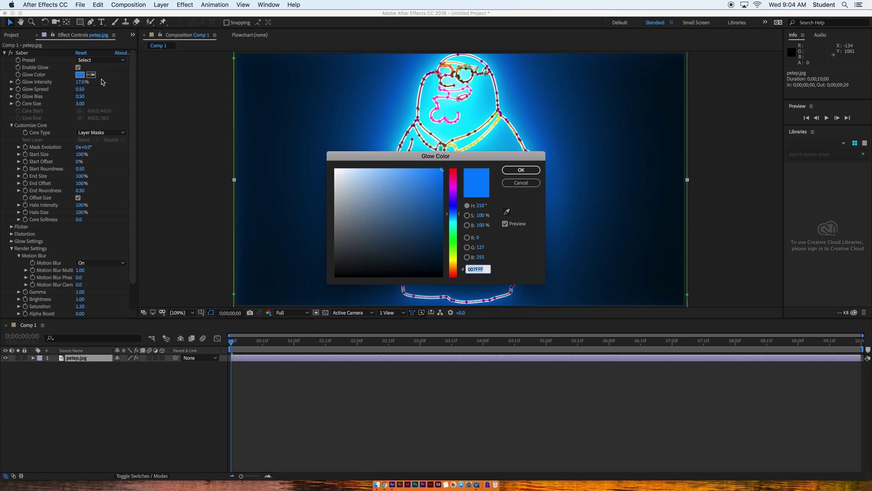
pyautogui.click(453, 190)
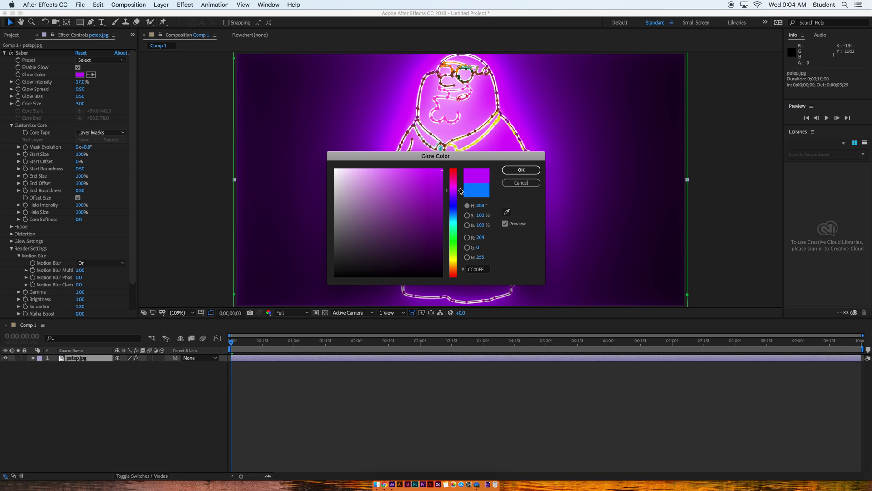
pyautogui.click(521, 170)
# Apply the Arc Reactor Saber preset and deselect the layer to view the electric-blue outline.
pyautogui.click(101, 60)
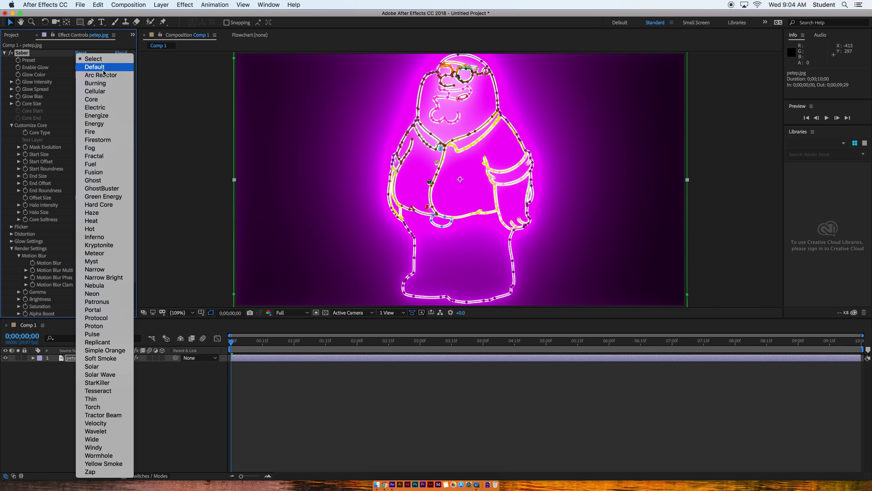
pyautogui.click(103, 75)
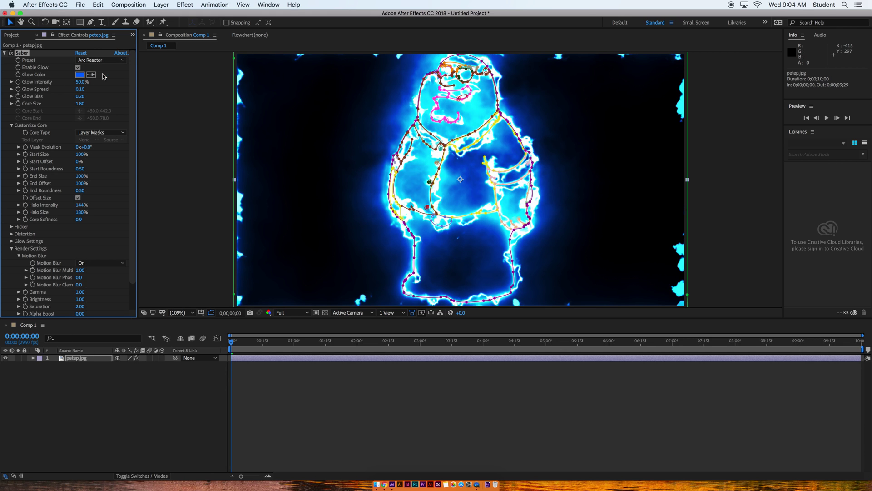
pyautogui.click(186, 151)
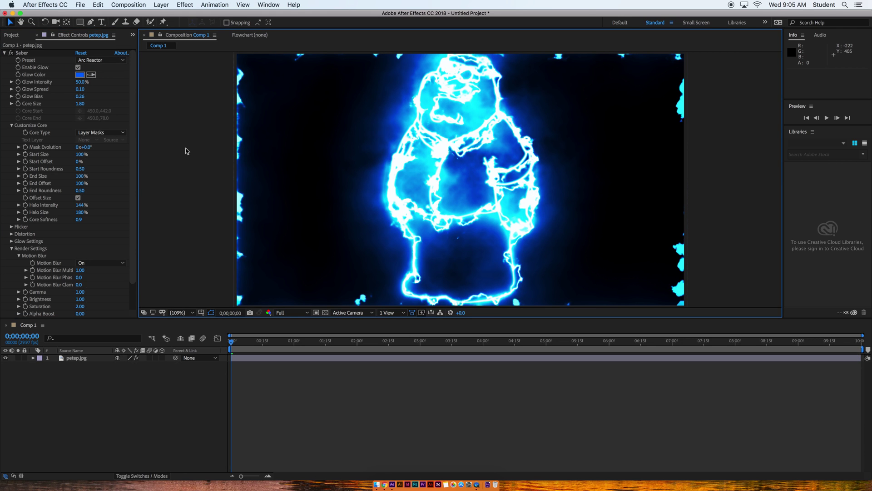